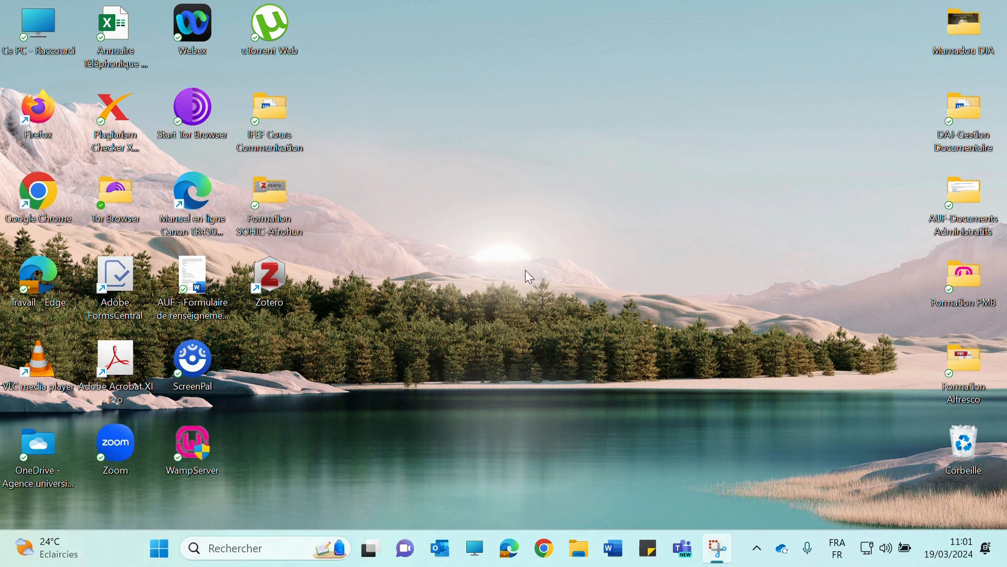
# Open the Formation Alfresco desktop folder and view the 6.0.2.1 installer's details
pyautogui.doubleClick(966, 362)
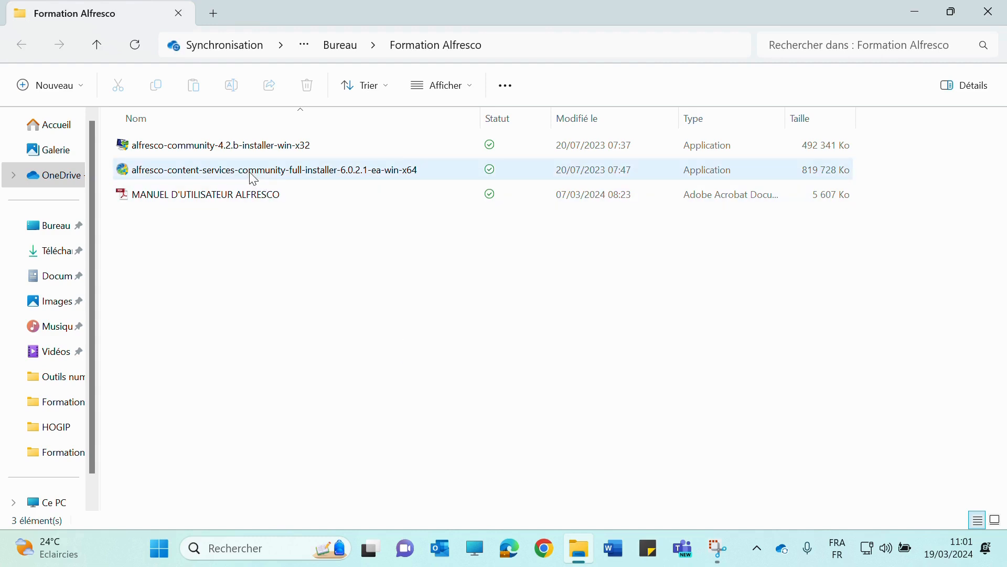
pyautogui.moveTo(253, 179)
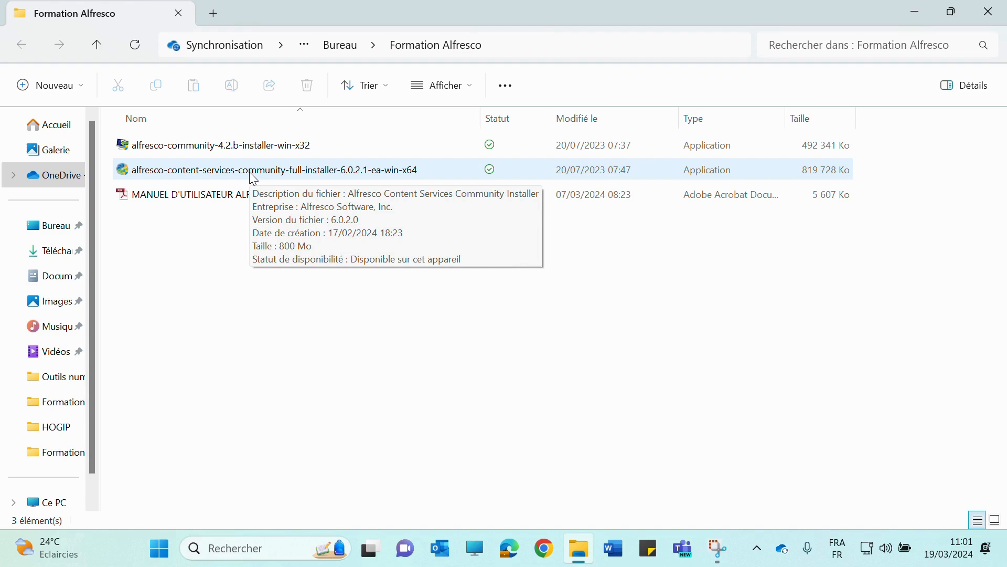
# Launch the 6.0.2.1 installer with French - Français as the setup language
pyautogui.doubleClick(253, 179)
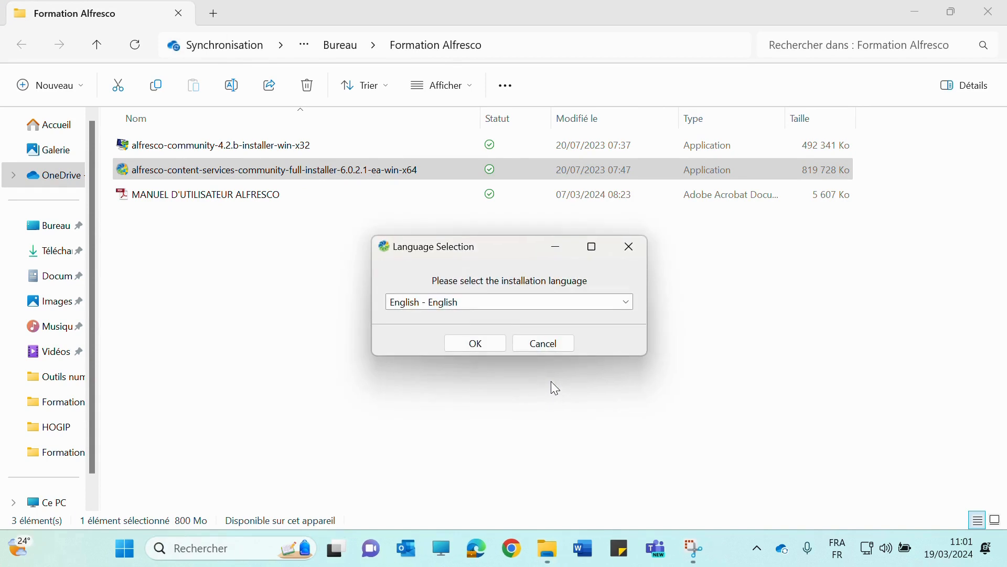
pyautogui.click(479, 301)
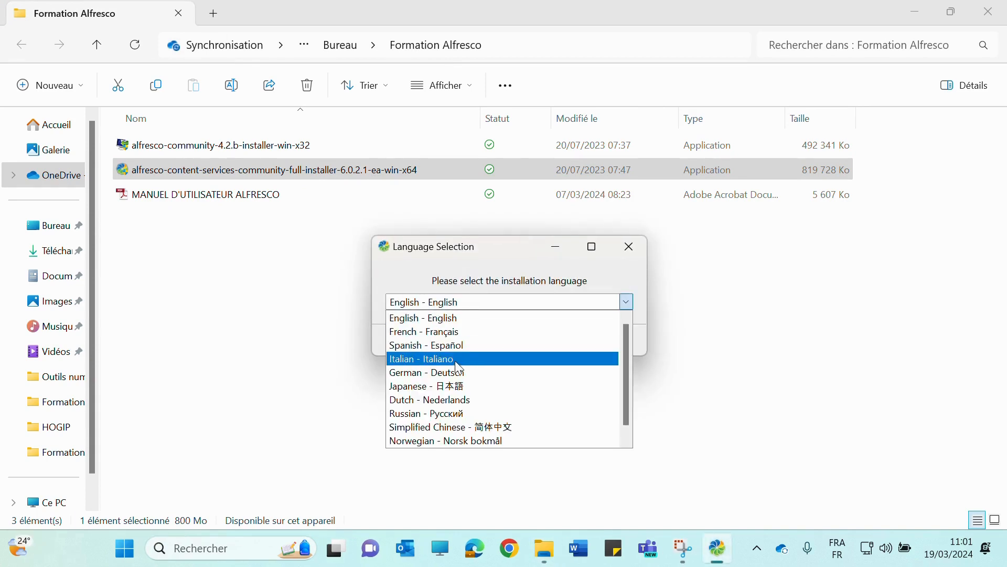
pyautogui.click(456, 332)
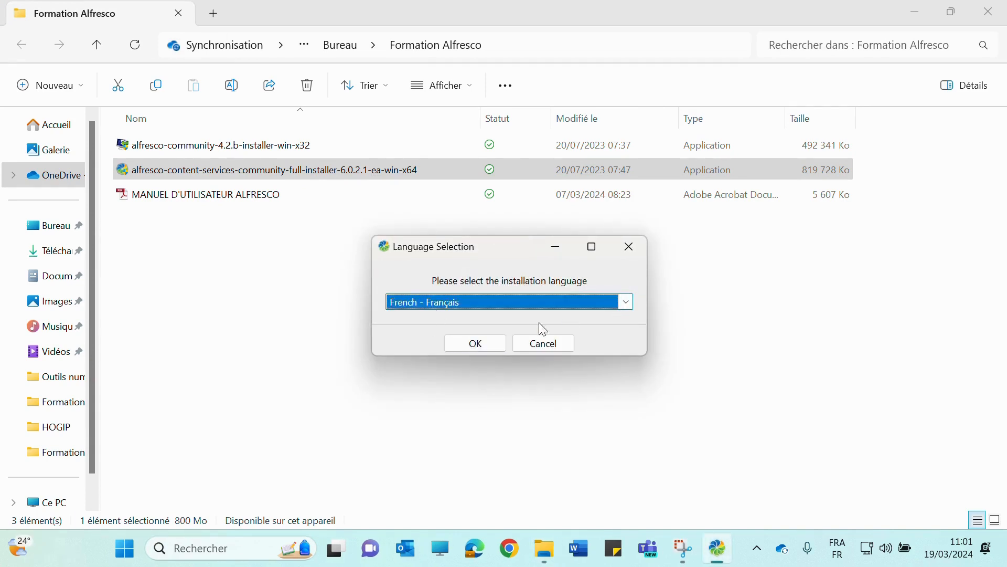
pyautogui.click(476, 346)
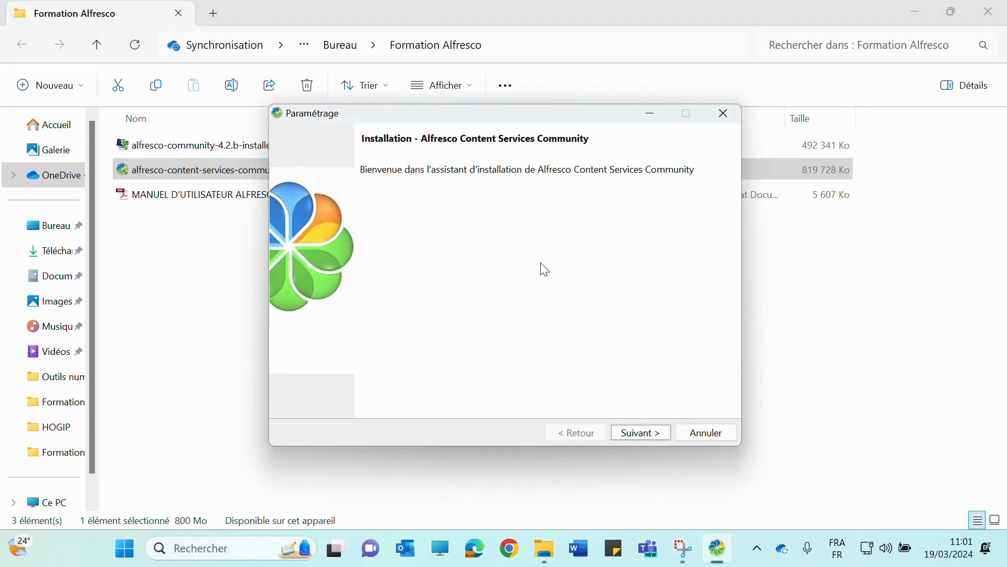
# Choose the Facile installation type and keep C:\alfresco-content-services-community as the install folder
pyautogui.click(636, 433)
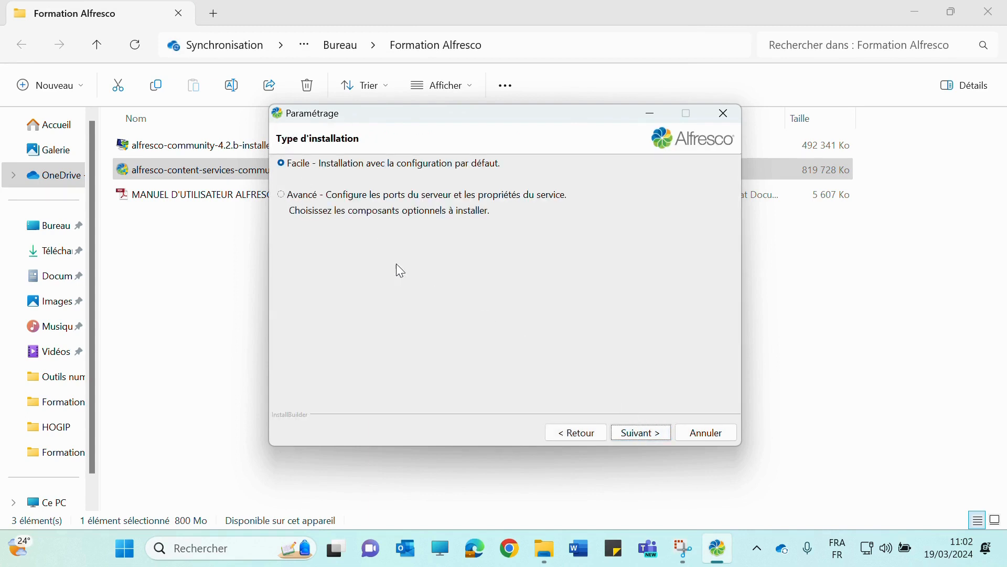
pyautogui.click(387, 160)
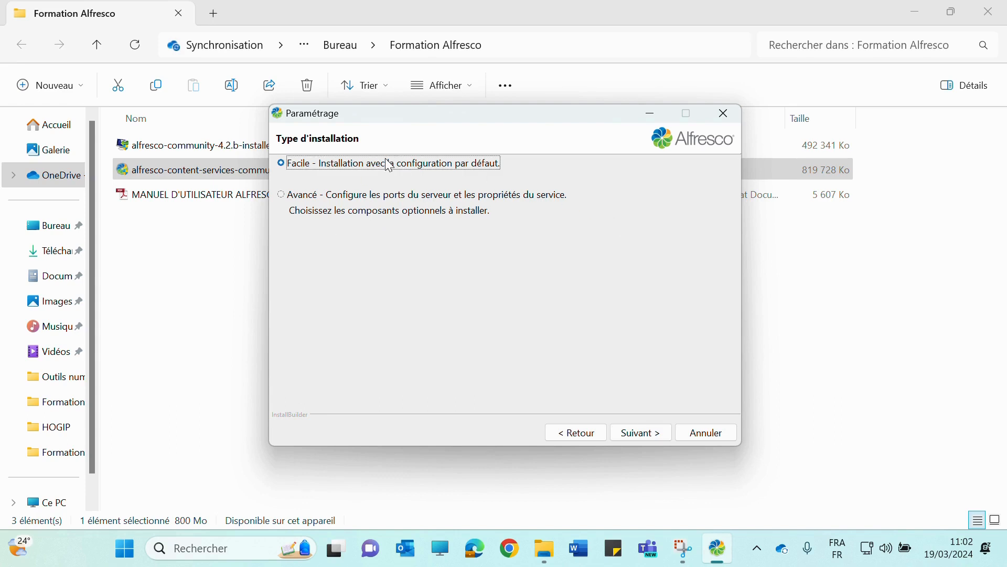
pyautogui.click(641, 436)
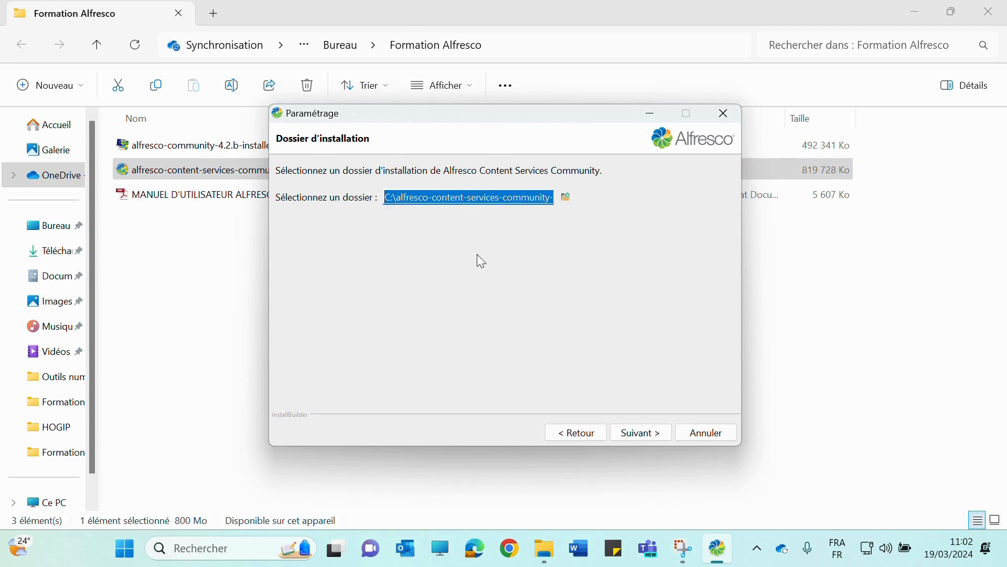
pyautogui.click(650, 434)
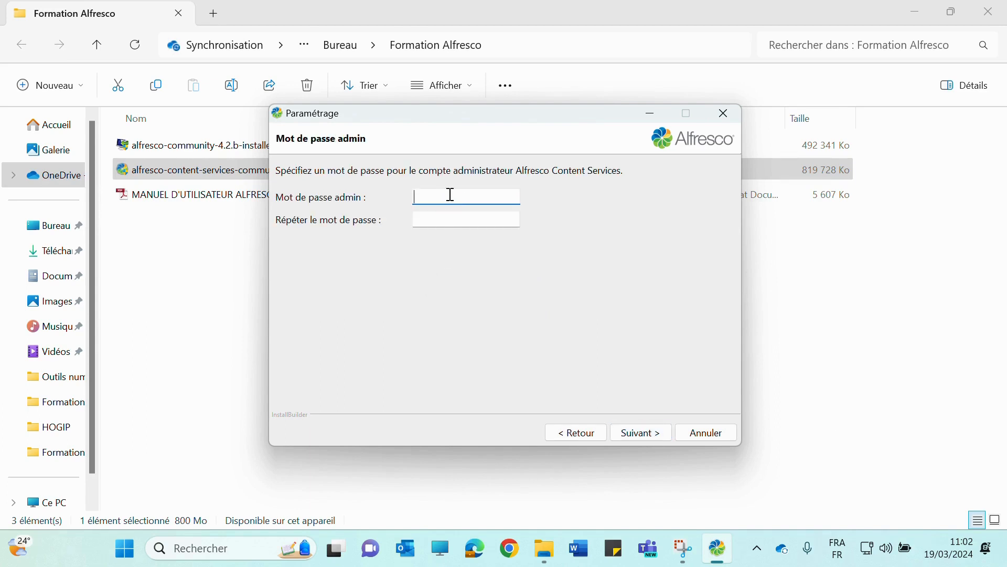
# Enter and confirm the admin account password, then continue to the ready-to-install page
pyautogui.write('••••••••••')
pyautogui.click(445, 220)
pyautogui.write('••')
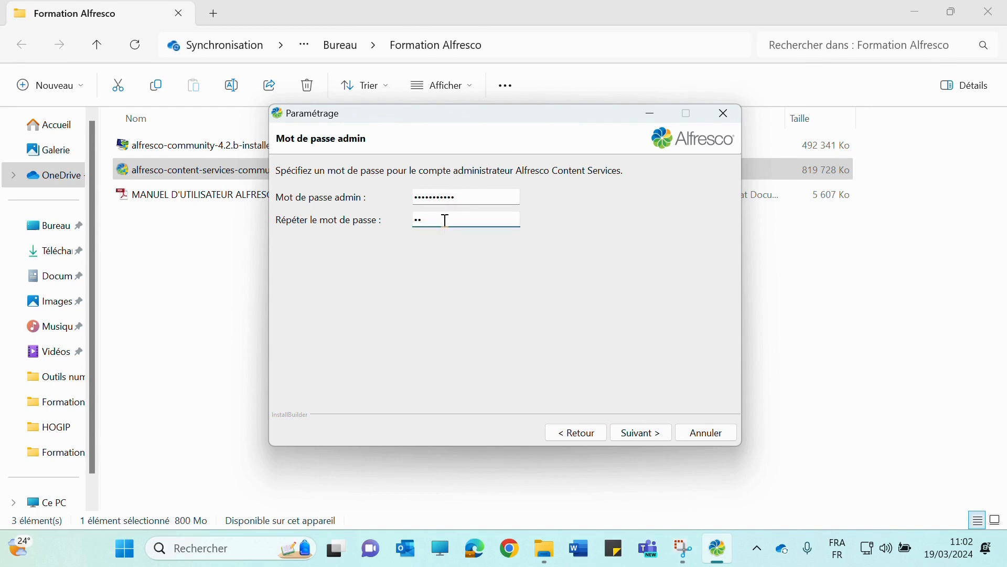
pyautogui.write('••••••')
pyautogui.click(644, 434)
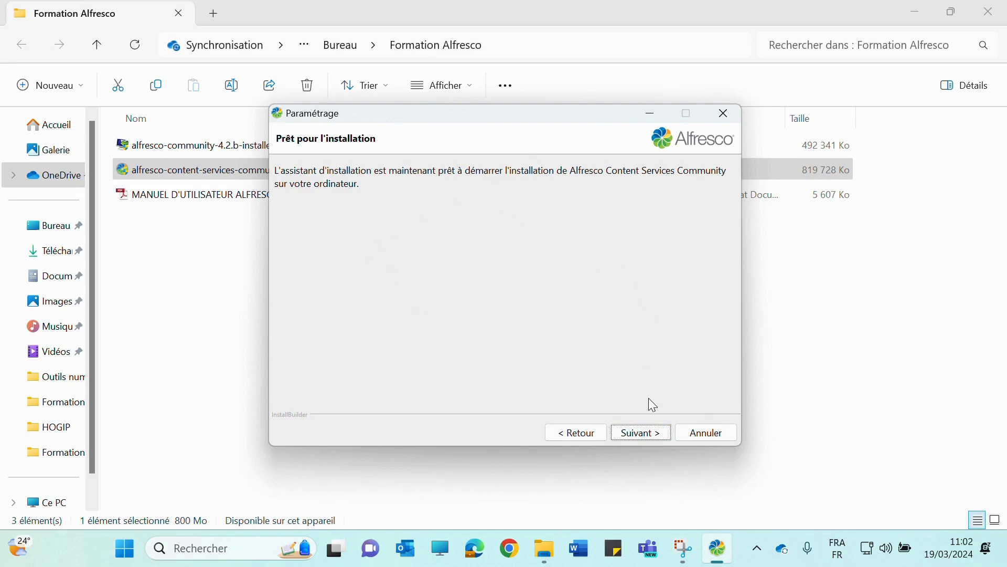
# Run the installation, then finish with readme, launch and next-steps options all unchecked
pyautogui.click(641, 436)
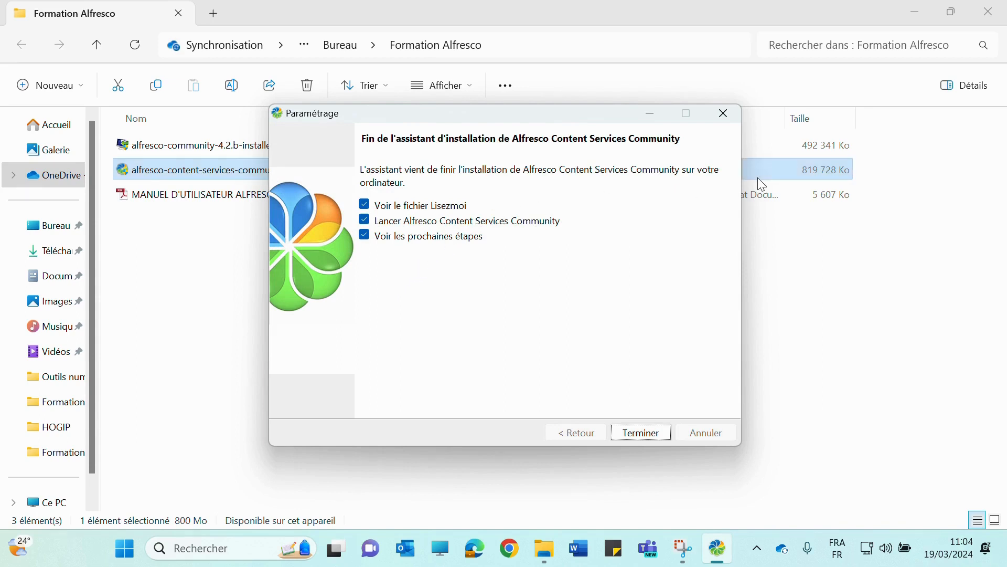
pyautogui.click(366, 203)
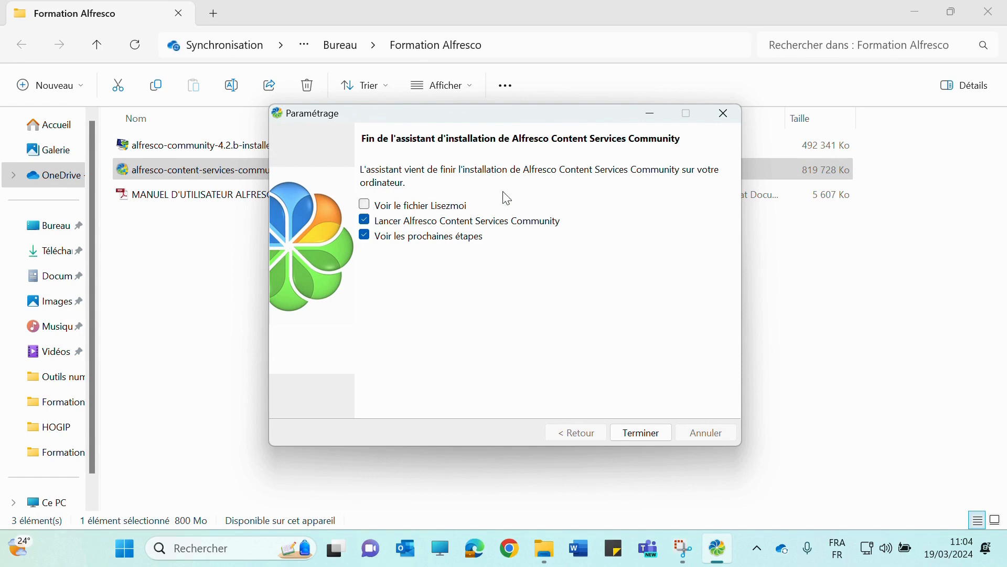
pyautogui.click(365, 220)
pyautogui.click(365, 235)
pyautogui.click(639, 436)
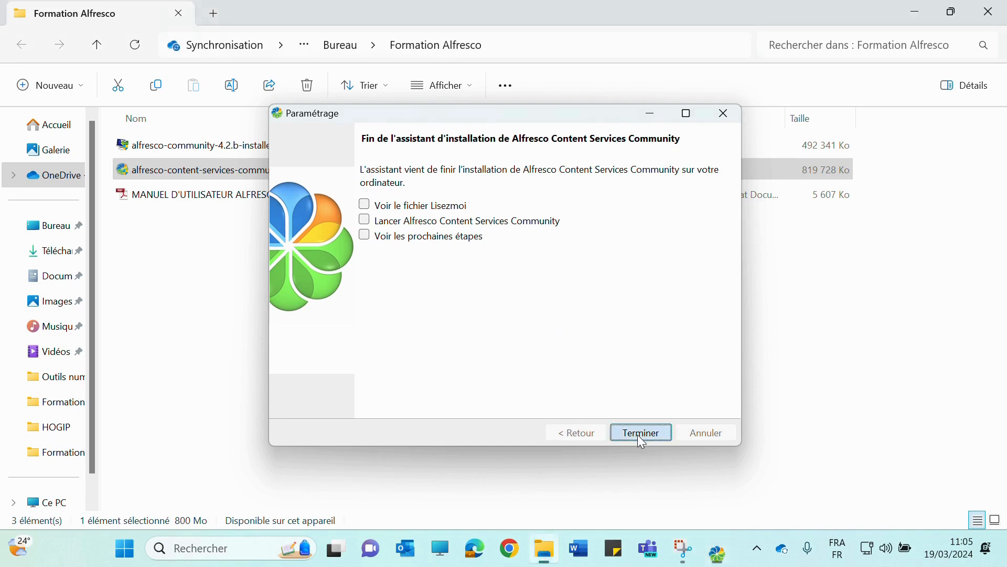
# Close the folder and start the Alfresco Content Services Community service from the Start menu
pyautogui.click(989, 12)
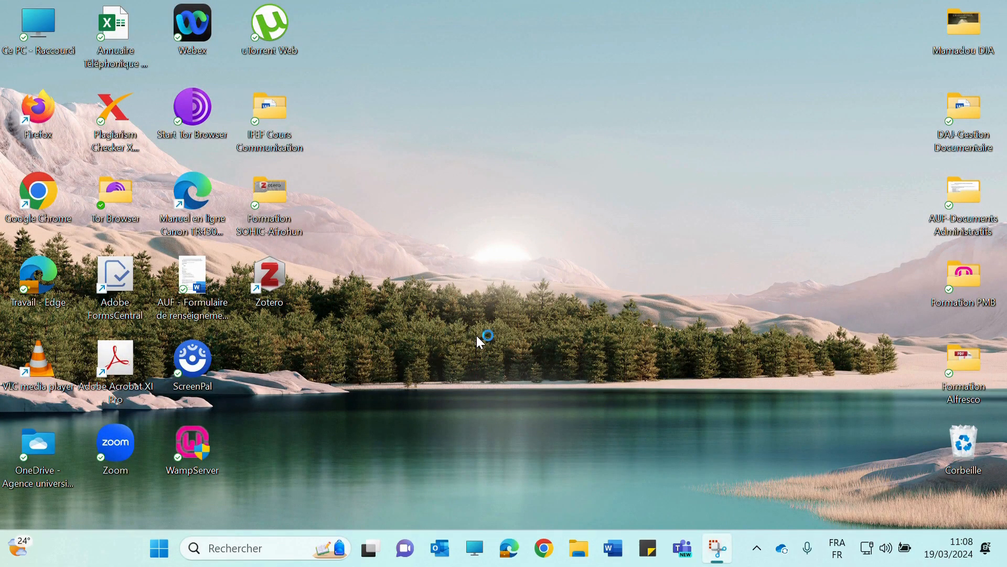
pyautogui.click(159, 548)
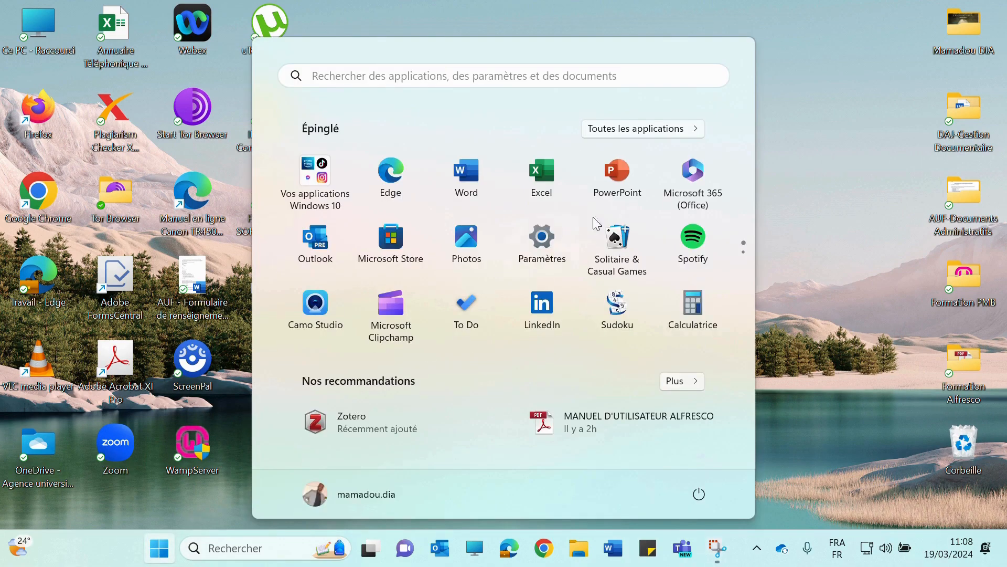
pyautogui.click(656, 126)
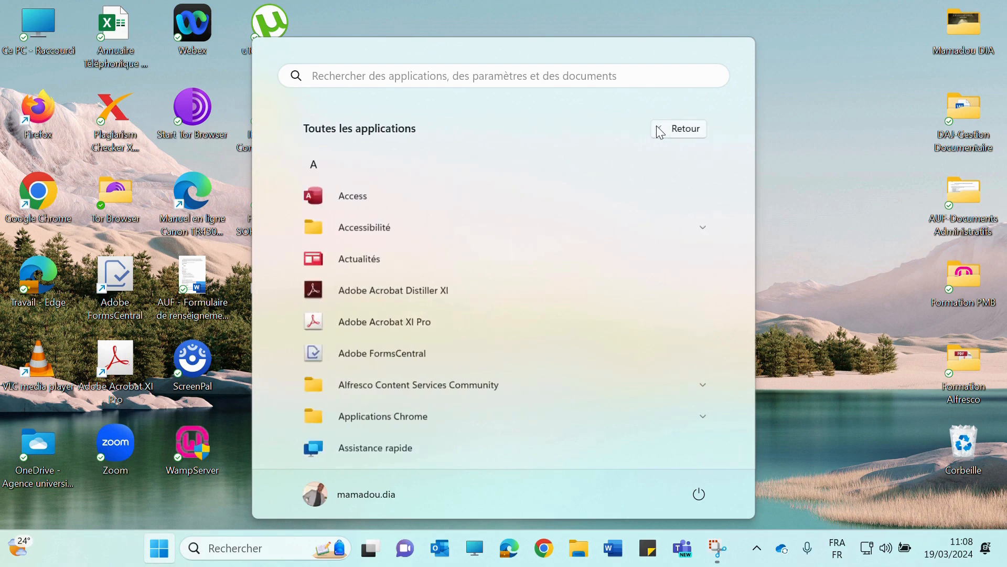
pyautogui.scroll(-2, 476, 233)
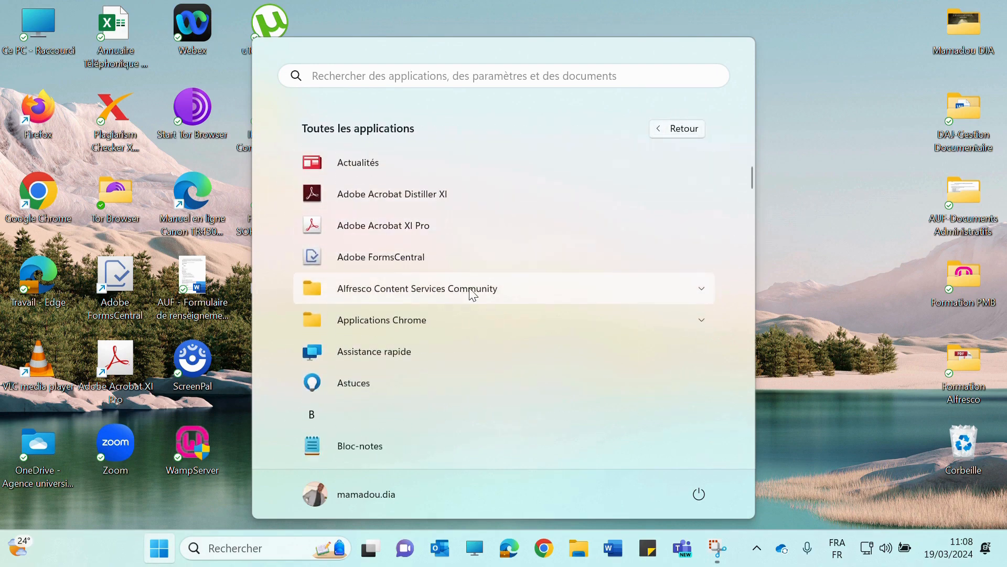
pyautogui.click(473, 290)
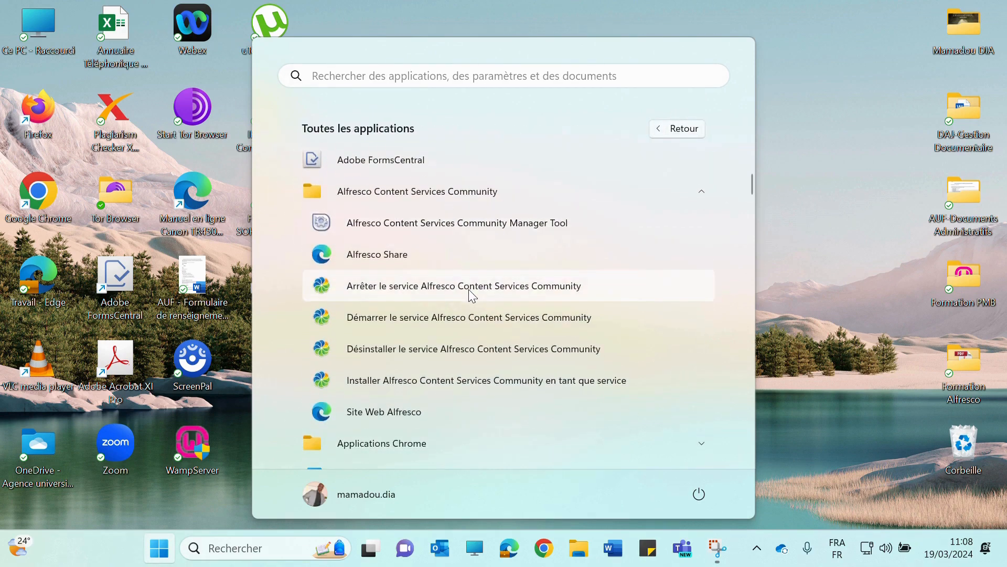
pyautogui.scroll(-1, 468, 292)
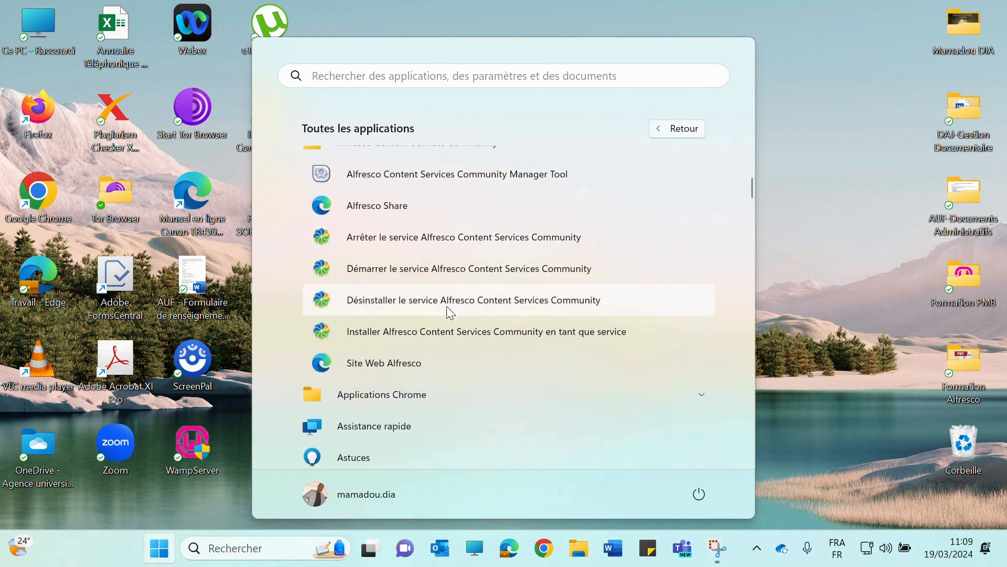
pyautogui.click(424, 271)
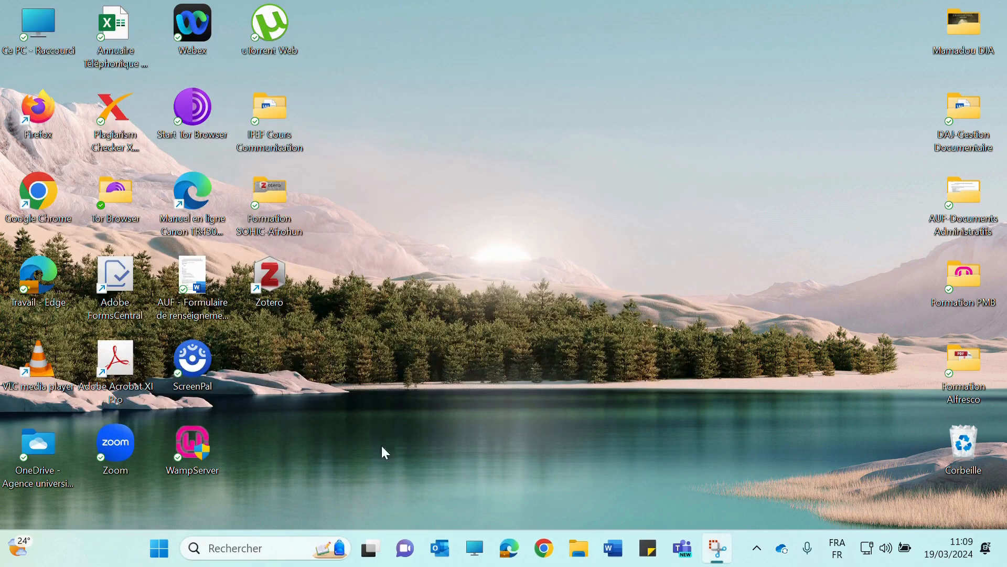
# Launch Alfresco Share from the Alfresco group in the Start menu's app list
pyautogui.click(160, 560)
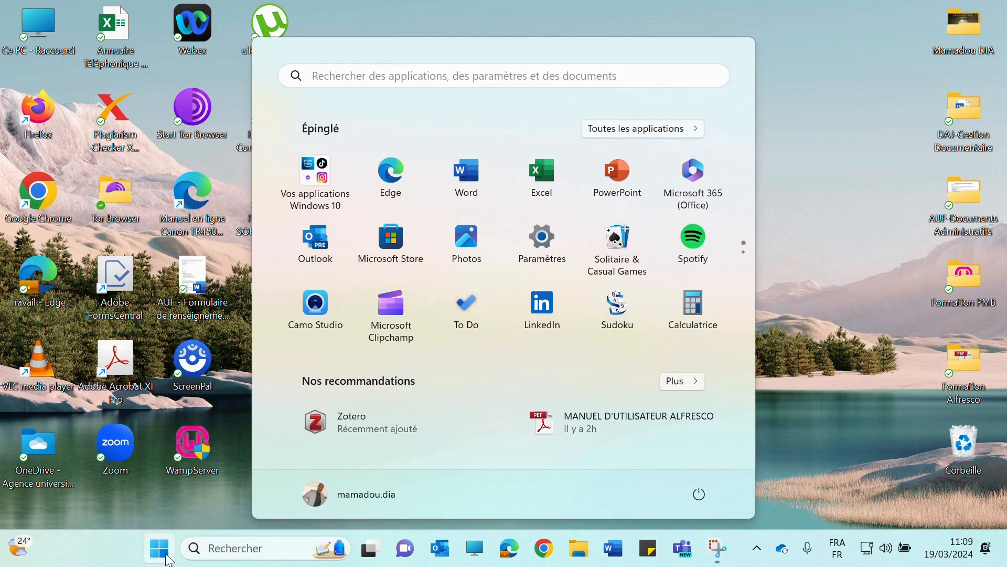
pyautogui.click(647, 127)
pyautogui.scroll(-2, 518, 233)
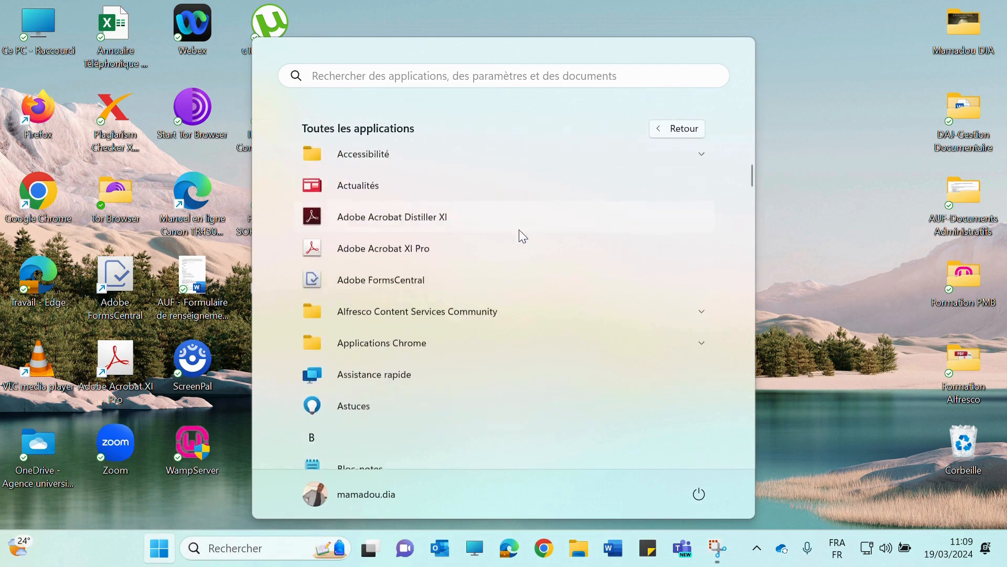
pyautogui.click(590, 294)
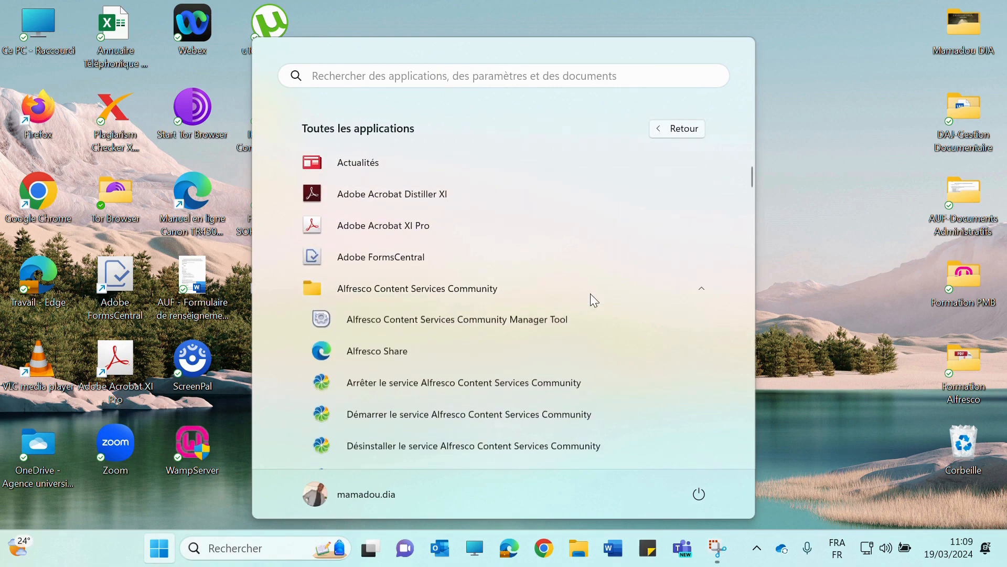
pyautogui.scroll(-2, 590, 294)
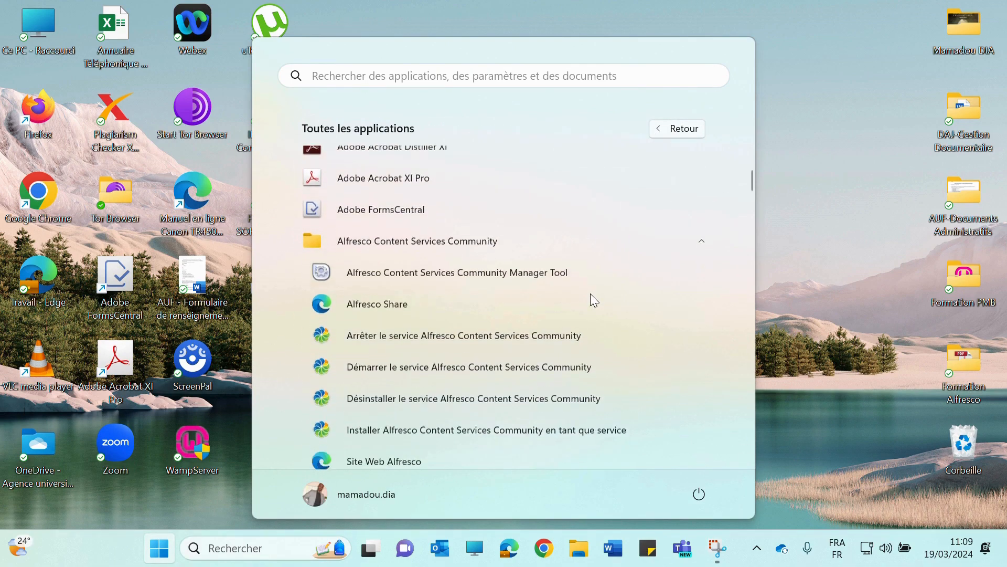
pyautogui.click(375, 257)
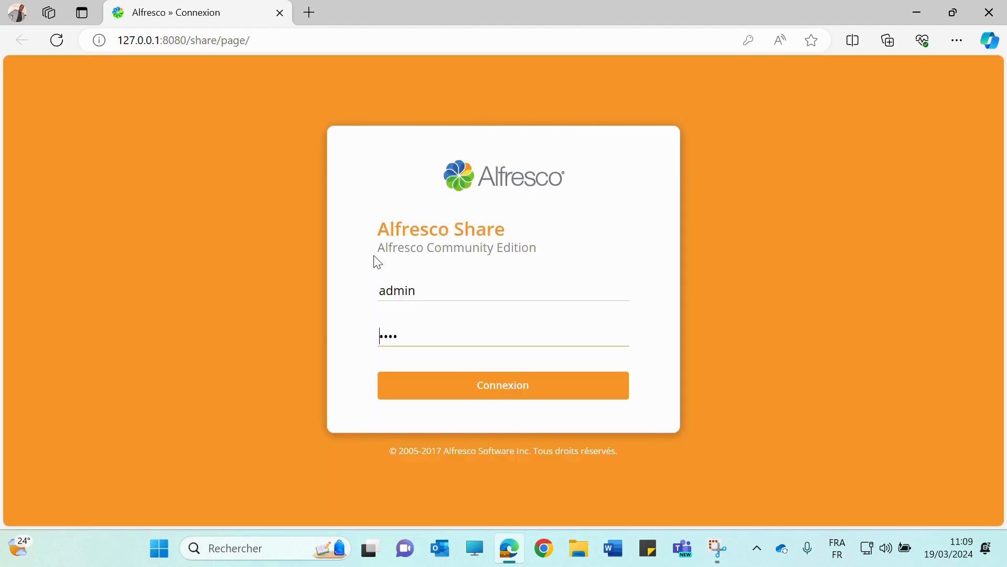
# Replace the prefilled credentials with username admin and the admin password, then log in
pyautogui.moveTo(499, 297); pyautogui.dragTo(356, 303)
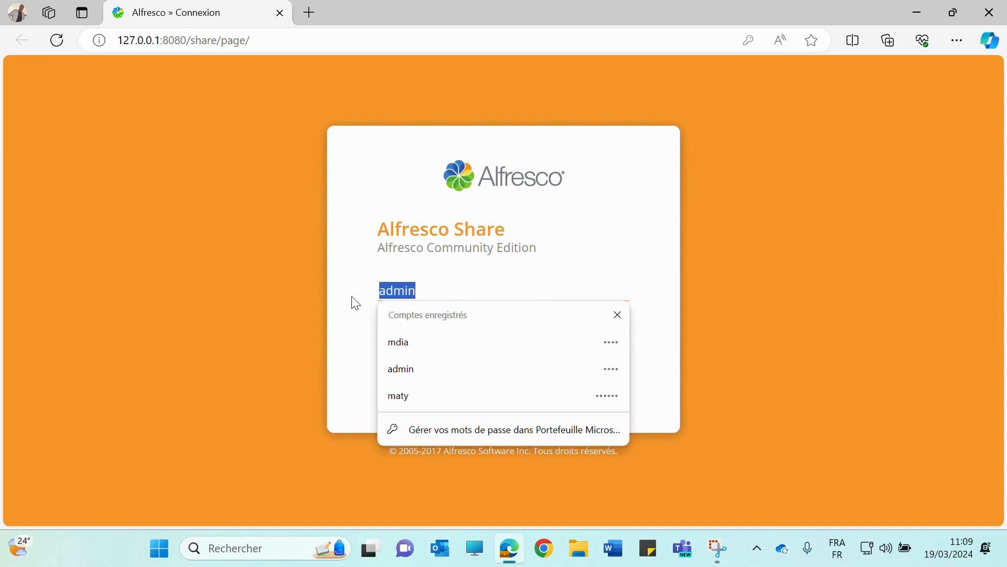
pyautogui.press('BackSpace')
pyautogui.click(352, 302)
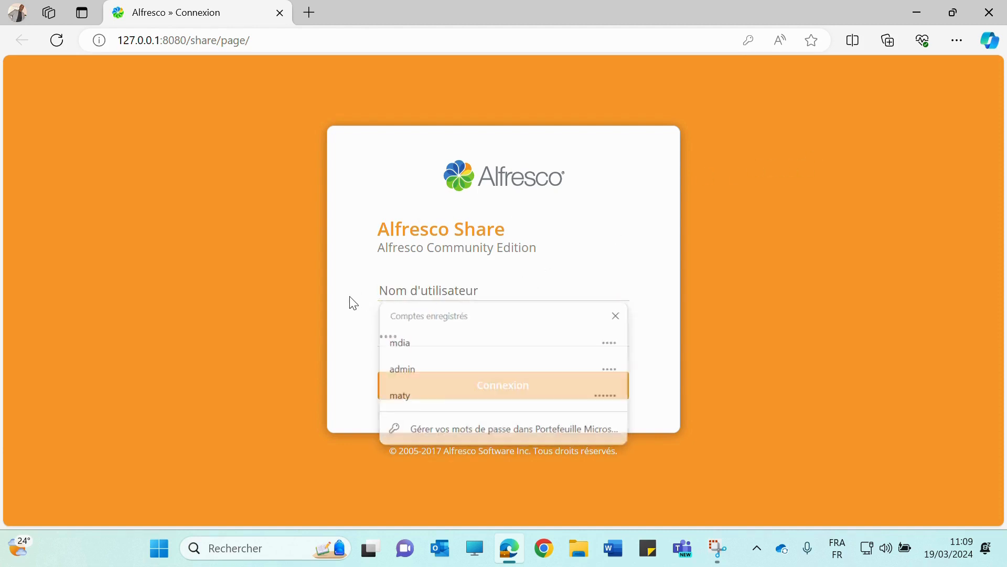
pyautogui.moveTo(407, 334); pyautogui.dragTo(293, 341)
pyautogui.click(386, 288)
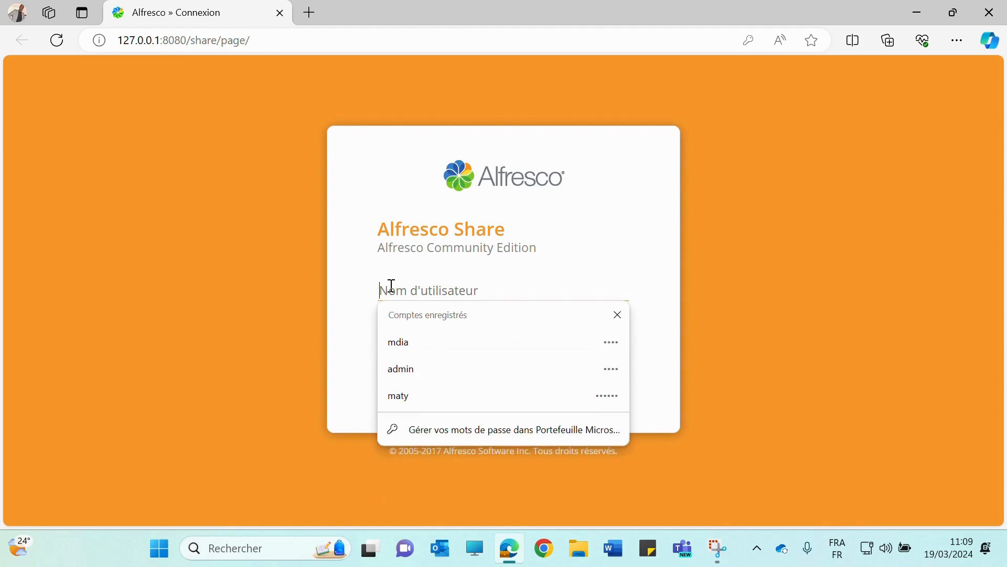
pyautogui.write('admin')
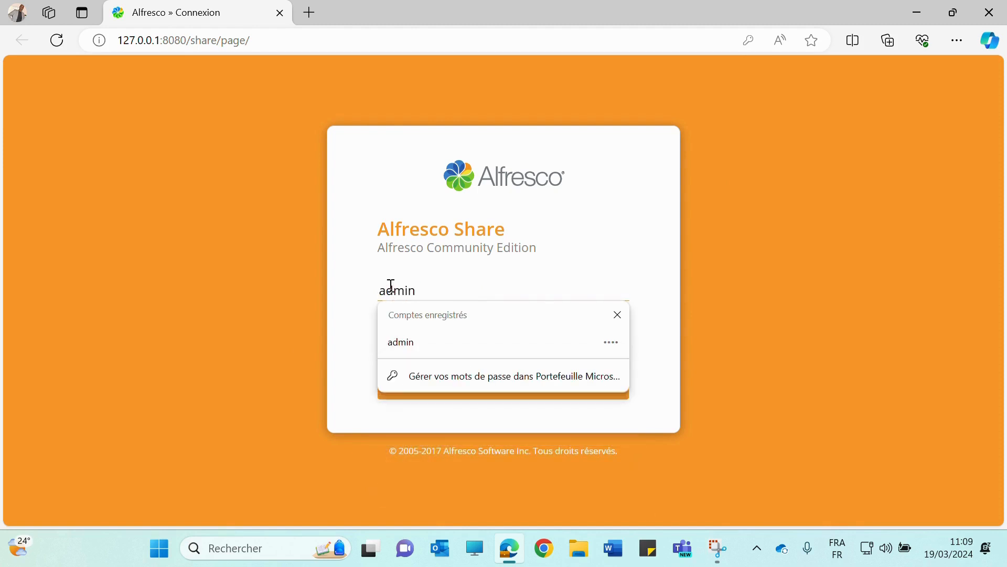
pyautogui.click(360, 290)
pyautogui.moveTo(404, 331); pyautogui.dragTo(366, 349)
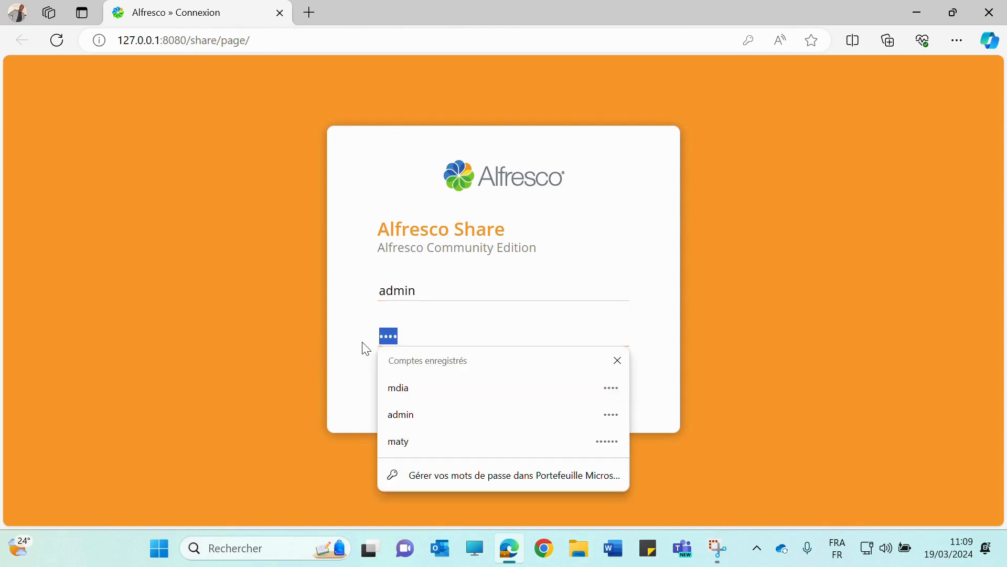
pyautogui.write('123456')
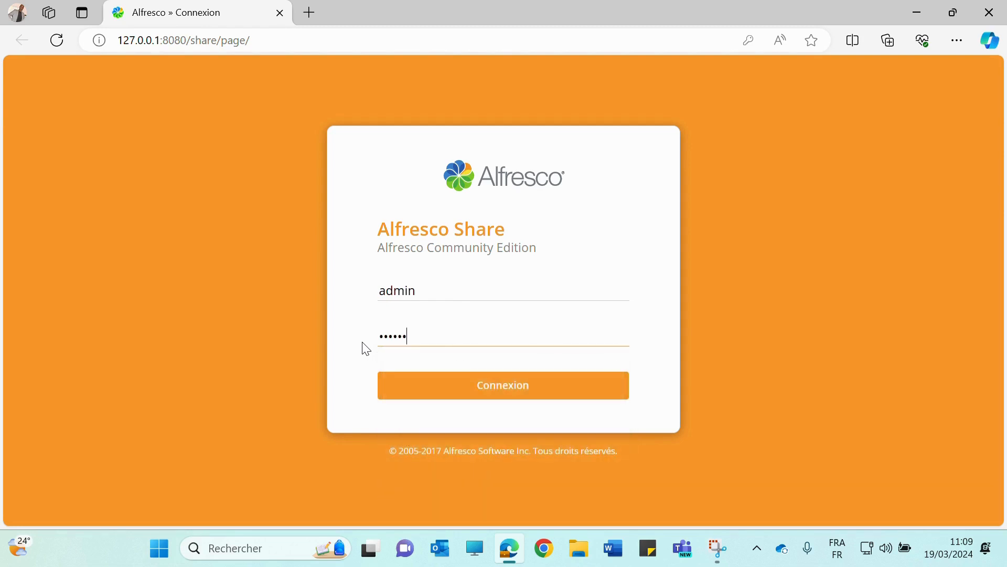
pyautogui.press('Return')
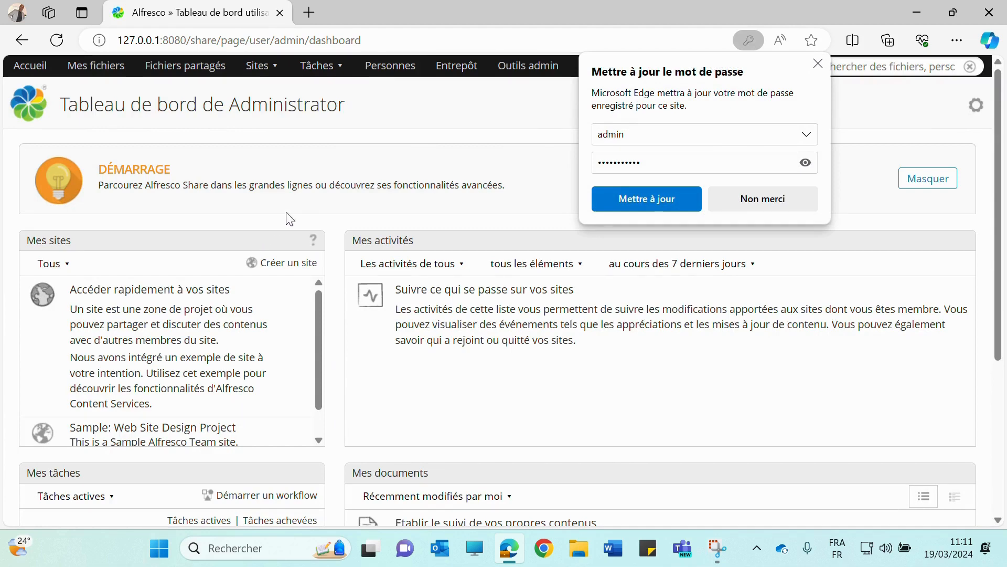
# Decline Edge's offer to update the saved password with 'Non merci'
pyautogui.click(760, 201)
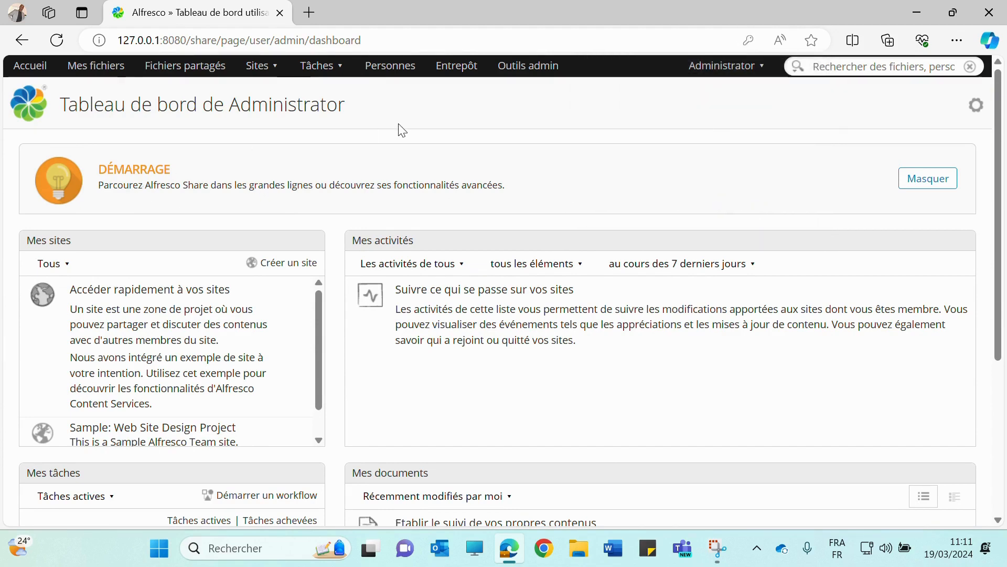
pyautogui.scroll(-3, 551, 283)
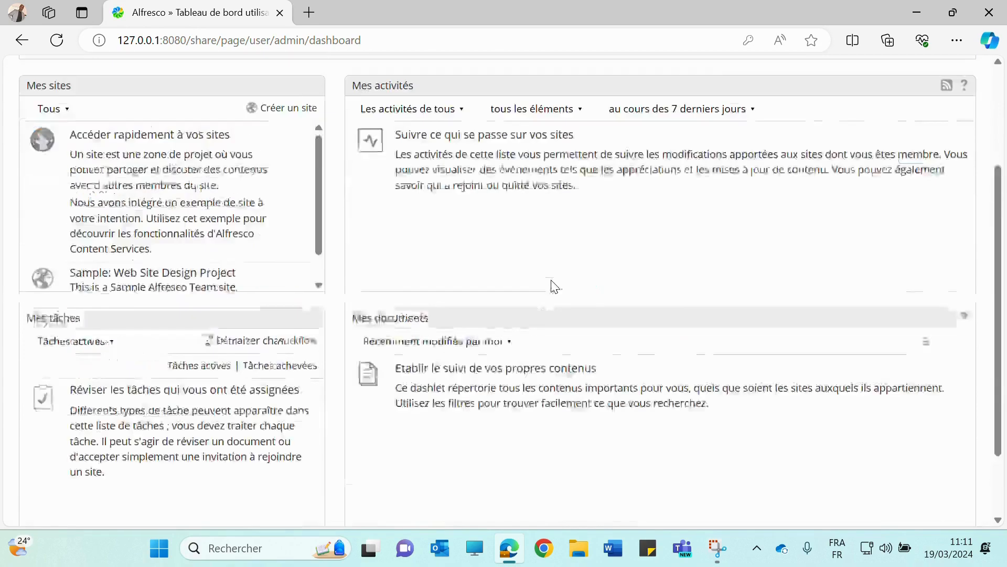
pyautogui.scroll(3, 547, 286)
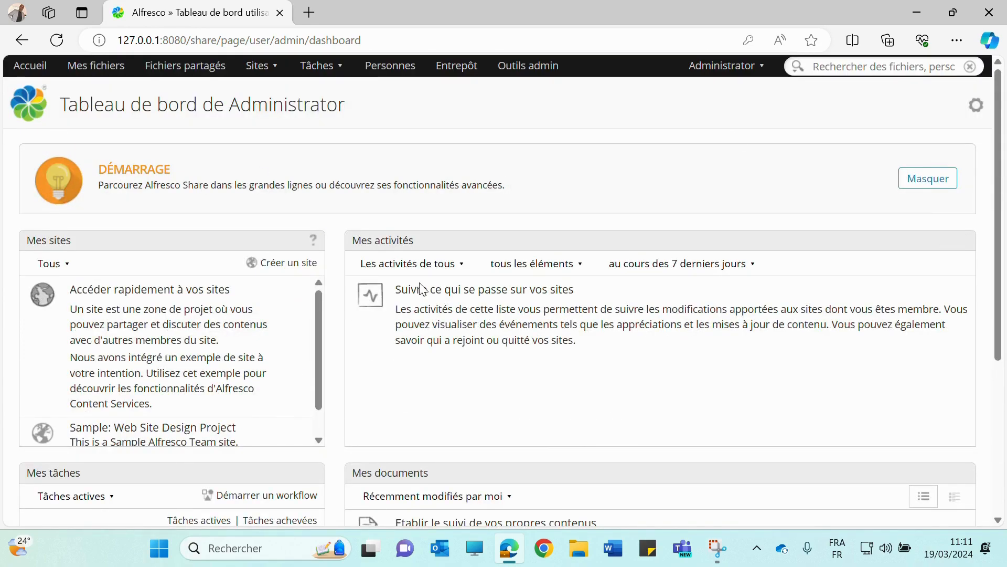
# Browse the Sites and Tâches menus in Share's top navigation bar
pyautogui.click(275, 76)
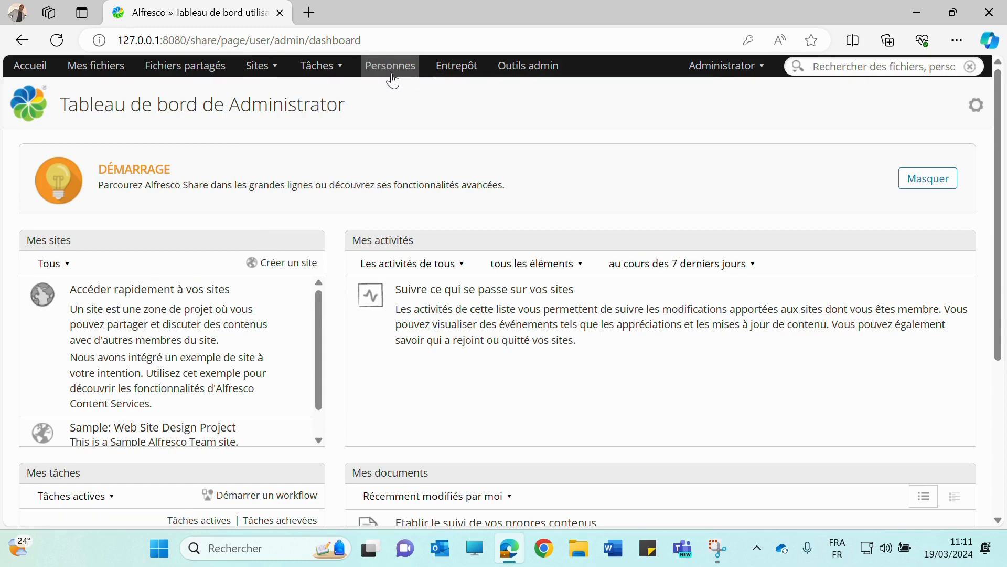
pyautogui.click(324, 66)
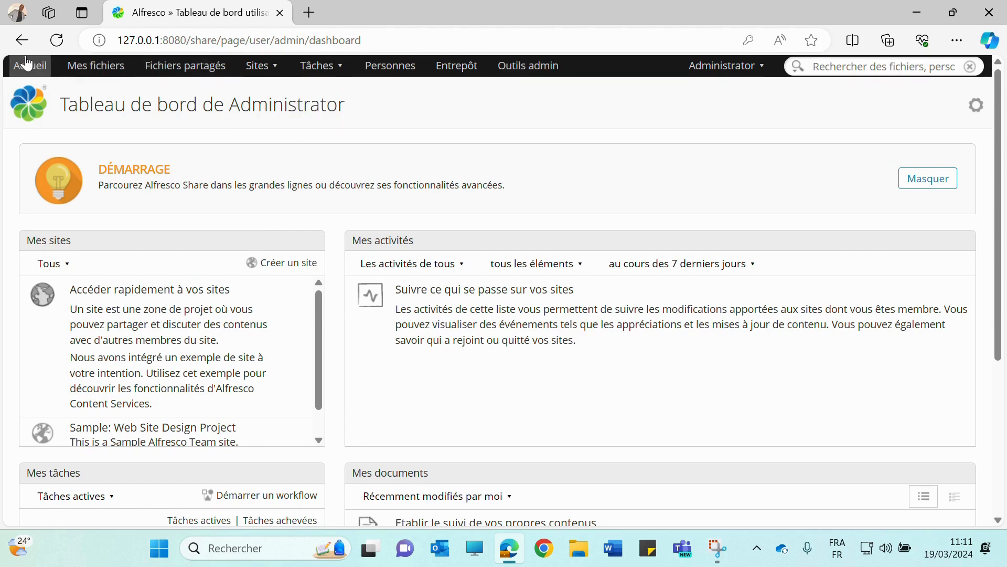
pyautogui.click(262, 66)
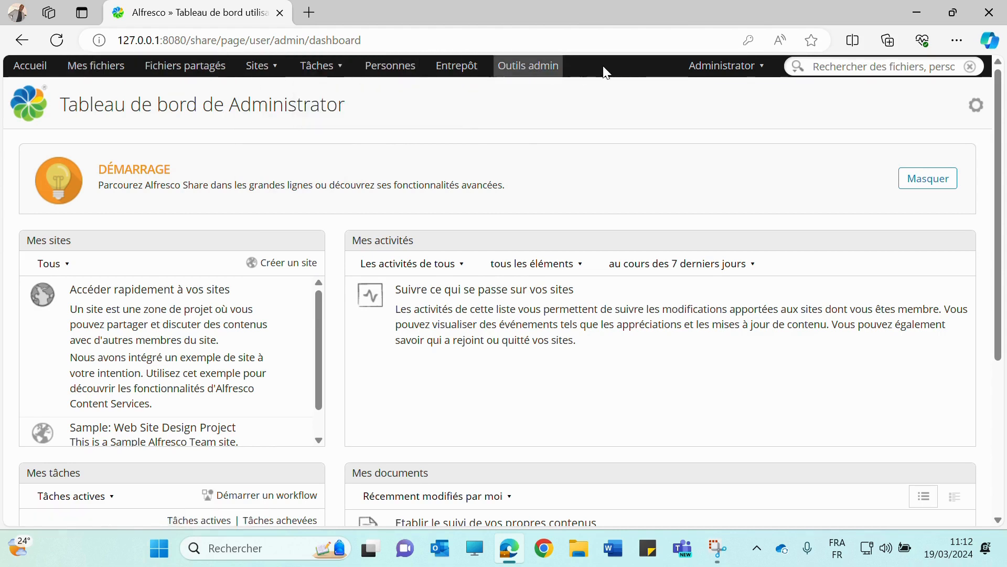
pyautogui.moveTo(336, 76)
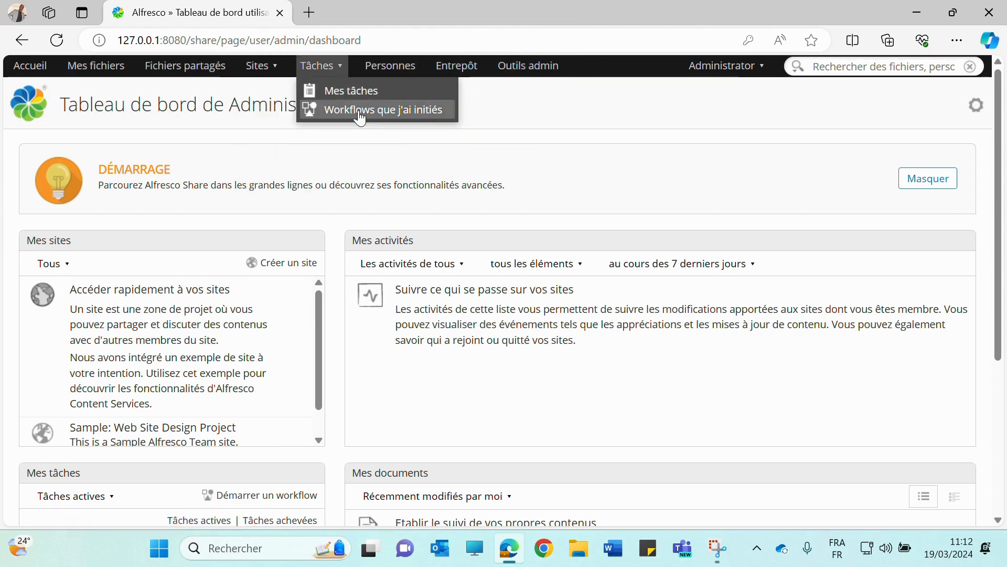